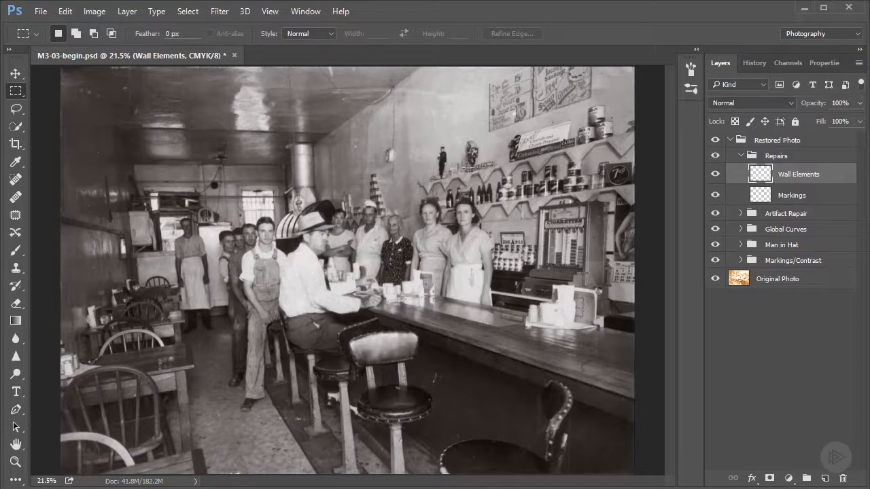
# Examine the wall behind the counter up close, especially the damage around the shelf, pennants, figures and bottles.
pyautogui.hotkey('ctrl', '+')
pyautogui.hotkey('ctrl', '+')
pyautogui.hotkey('ctrl', '+')
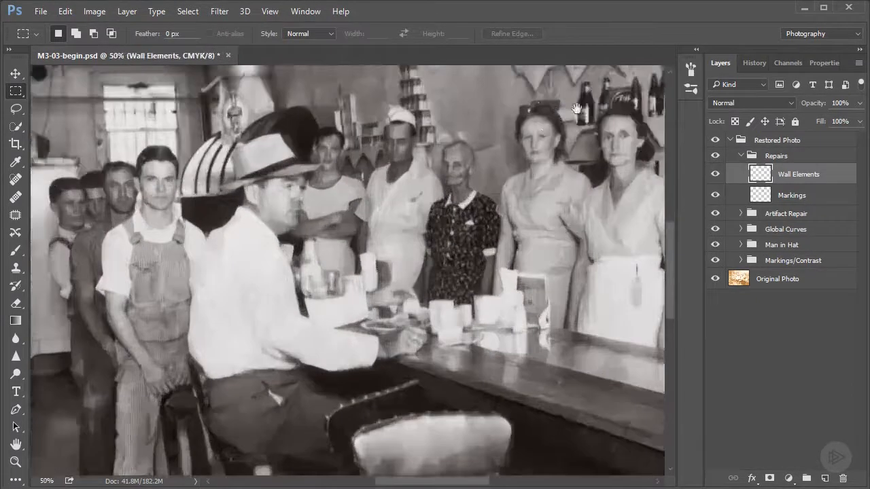
pyautogui.moveTo(561, 145); pyautogui.dragTo(394, 352)
pyautogui.hotkey('ctrl', '+')
pyautogui.moveTo(484, 348); pyautogui.dragTo(441, 268)
pyautogui.moveTo(408, 361); pyautogui.dragTo(412, 355)
pyautogui.hotkey('ctrl', '+')
pyautogui.moveTo(363, 283); pyautogui.dragTo(440, 369)
pyautogui.moveTo(546, 374); pyautogui.dragTo(521, 352)
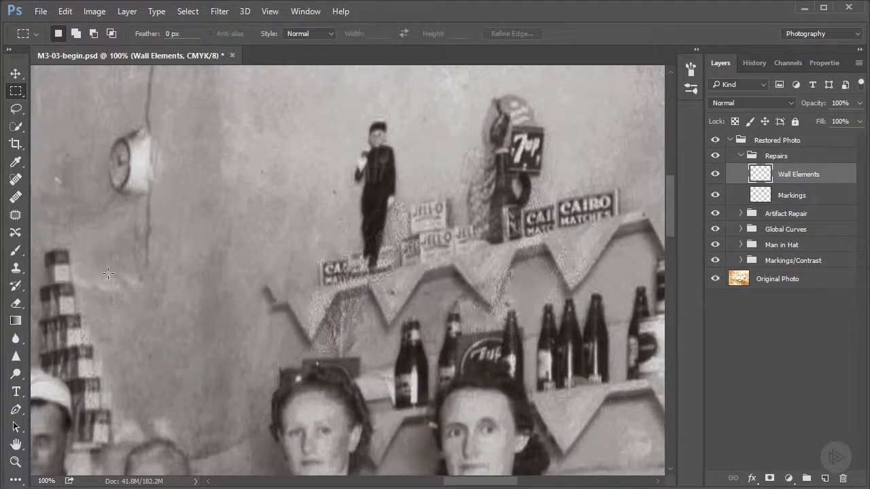
# Choose the Clone Stamp tool and set it to sample all layers.
pyautogui.click(16, 269)
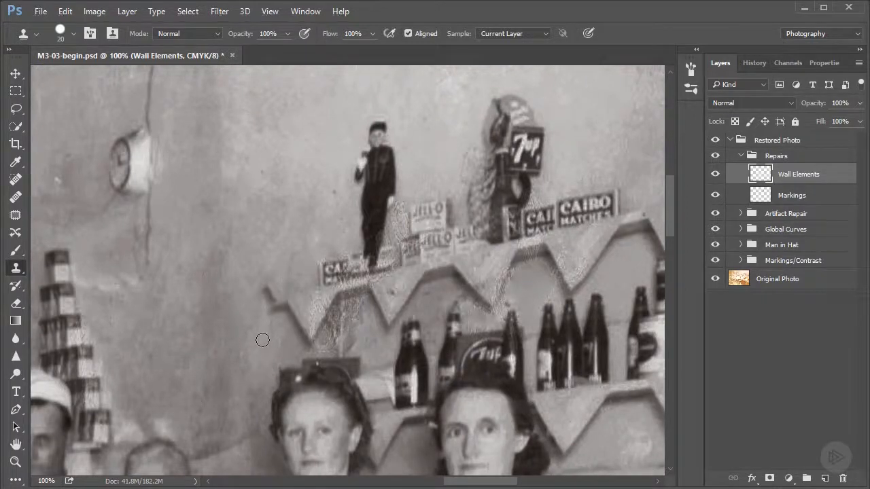
pyautogui.click(346, 314)
pyautogui.click(525, 33)
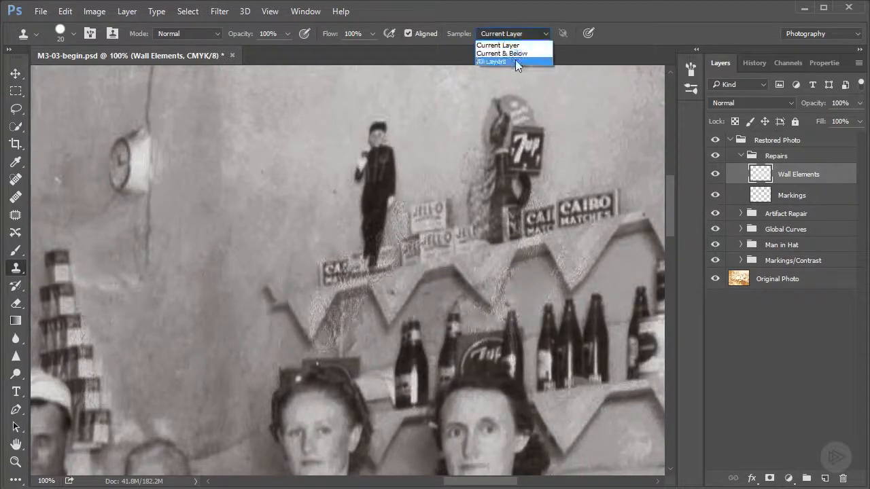
pyautogui.click(515, 60)
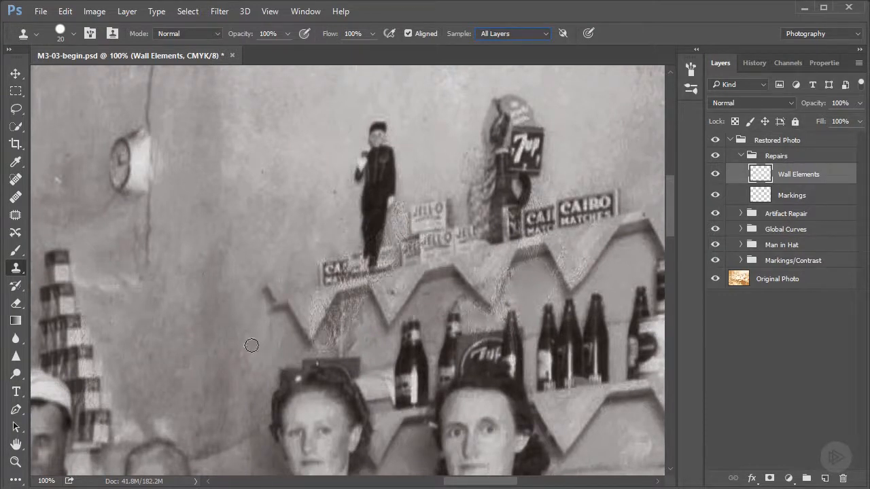
# Clone clean wall texture over the speckled artifacts beneath the first shelf arch, above the fair-haired woman's head.
pyautogui.press('alt')
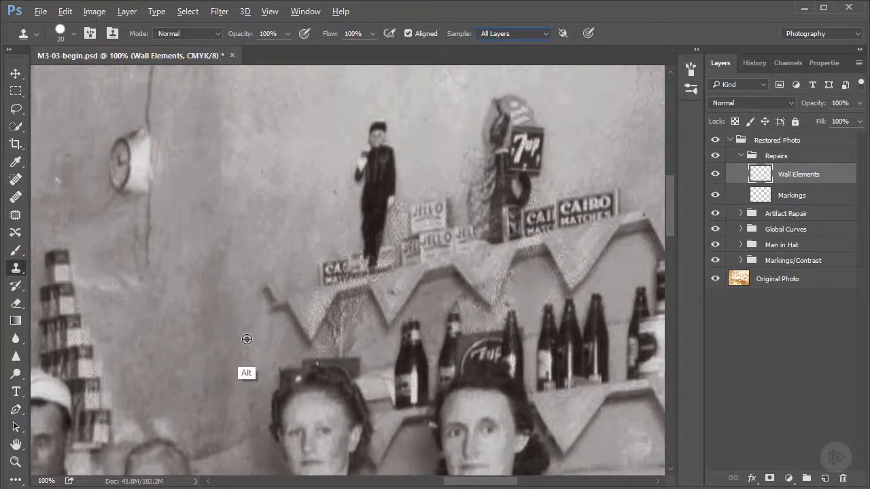
pyautogui.keyDown('alt'); pyautogui.click(252, 337); pyautogui.keyUp('alt')
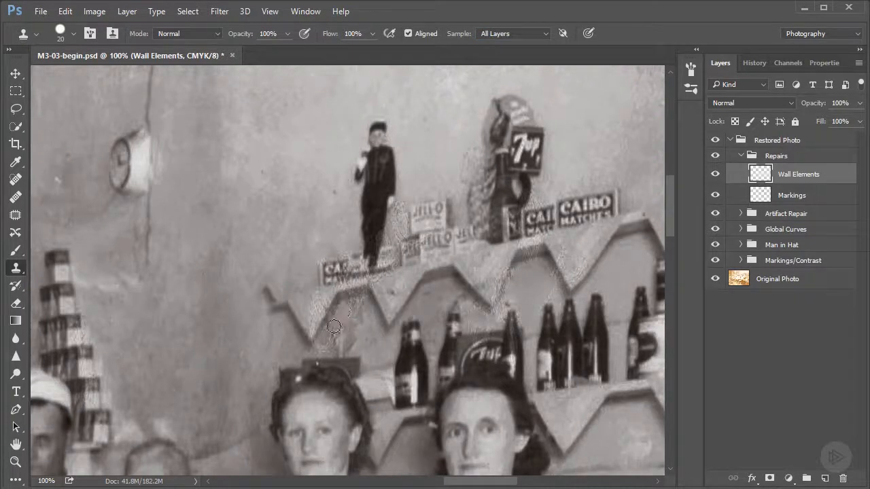
pyautogui.moveTo(335, 324)
pyautogui.mouseDown()
pyautogui.moveTo(340, 314)
pyautogui.moveTo(347, 329)
pyautogui.mouseUp()
pyautogui.moveTo(422, 342); pyautogui.dragTo(456, 288)
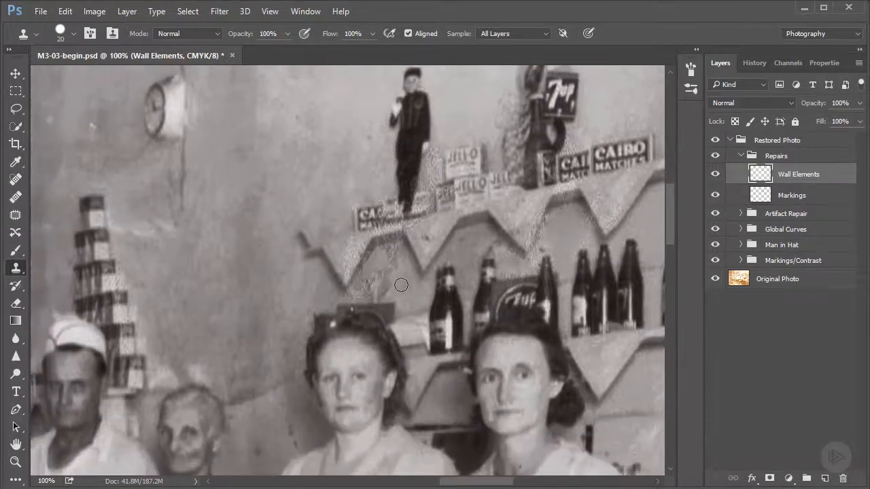
pyautogui.keyDown('alt'); pyautogui.click(404, 286); pyautogui.keyUp('alt')
pyautogui.moveTo(389, 267)
pyautogui.mouseDown()
pyautogui.moveTo(392, 253)
pyautogui.moveTo(385, 275)
pyautogui.moveTo(369, 286)
pyautogui.moveTo(374, 297)
pyautogui.moveTo(372, 282)
pyautogui.mouseUp()
pyautogui.keyDown('alt'); pyautogui.click(405, 289); pyautogui.keyUp('alt')
pyautogui.keyDown('alt'); pyautogui.click(403, 286); pyautogui.keyUp('alt')
pyautogui.keyDown('alt'); pyautogui.click(405, 290); pyautogui.keyUp('alt')
pyautogui.keyDown('alt'); pyautogui.click(400, 290); pyautogui.keyUp('alt')
# Switch the Clone Stamp to the soft round 20 px brush with 0% hardness.
pyautogui.hotkey('ctrl', '+')
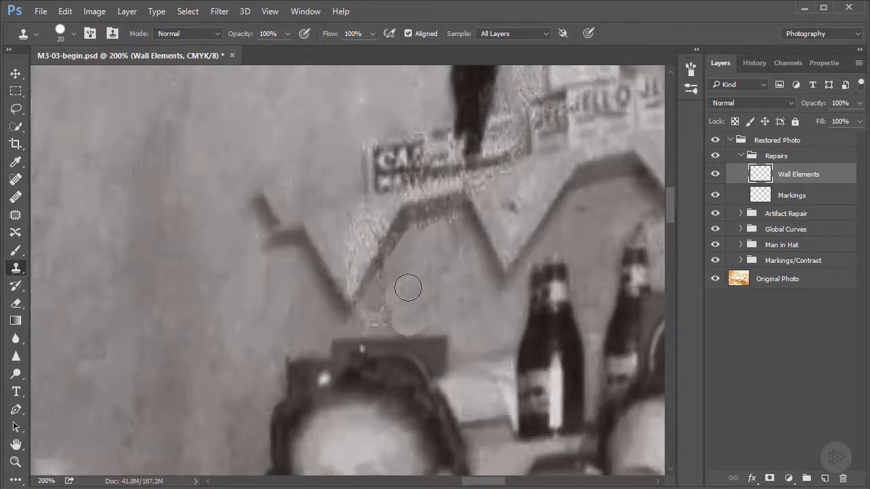
pyautogui.rightClick(486, 232)
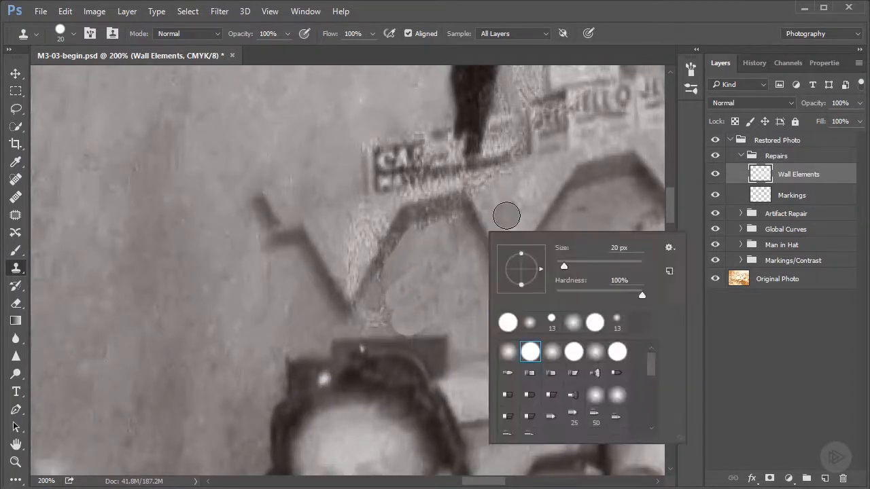
pyautogui.click(508, 351)
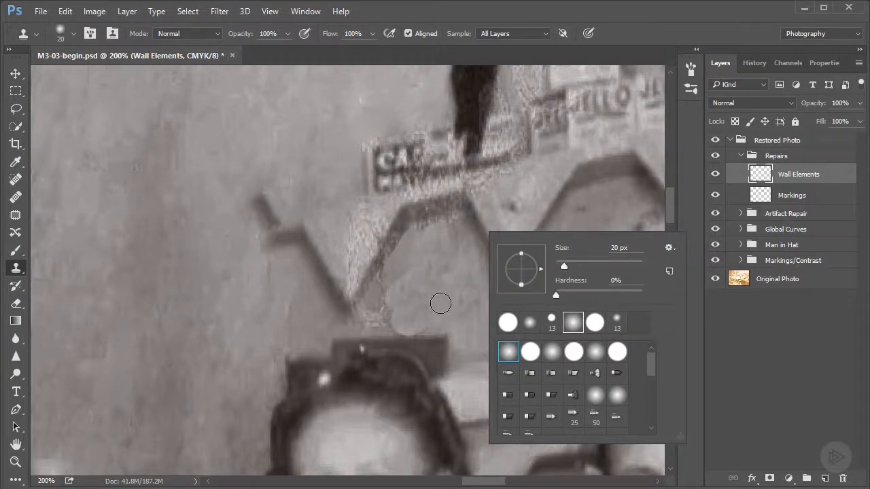
# Blend the wall beneath the first arch by cloning soft texture along the hair box, the pennant's shadow and the arch's underside.
pyautogui.keyDown('alt'); pyautogui.click(456, 296); pyautogui.keyUp('alt')
pyautogui.moveTo(401, 314)
pyautogui.mouseDown()
pyautogui.moveTo(368, 314)
pyautogui.moveTo(388, 289)
pyautogui.moveTo(434, 290)
pyautogui.moveTo(405, 278)
pyautogui.mouseUp()
pyautogui.keyDown('alt'); pyautogui.click(448, 298); pyautogui.keyUp('alt')
pyautogui.keyDown('alt'); pyautogui.click(462, 312); pyautogui.keyUp('alt')
pyautogui.moveTo(410, 320)
pyautogui.mouseDown()
pyautogui.moveTo(427, 321)
pyautogui.moveTo(380, 320)
pyautogui.mouseUp()
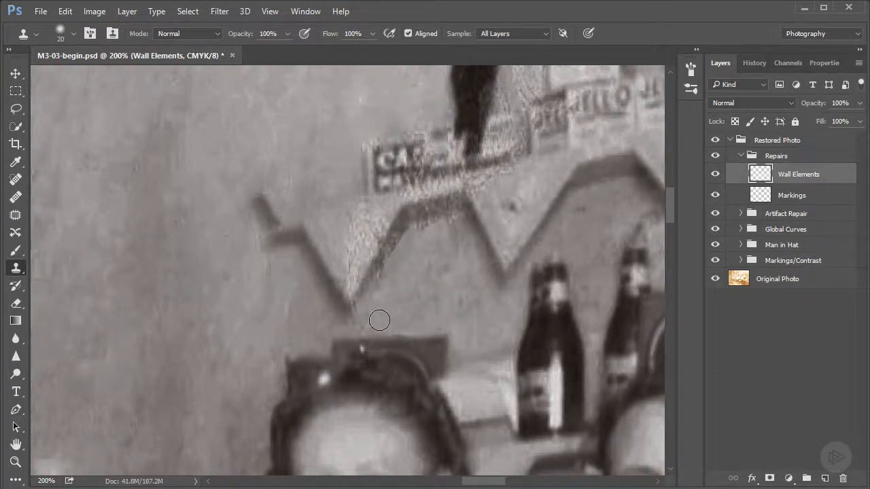
pyautogui.keyDown('alt'); pyautogui.click(462, 313); pyautogui.keyUp('alt')
pyautogui.moveTo(429, 237); pyautogui.dragTo(451, 228)
pyautogui.keyDown('alt'); pyautogui.click(456, 293); pyautogui.keyUp('alt')
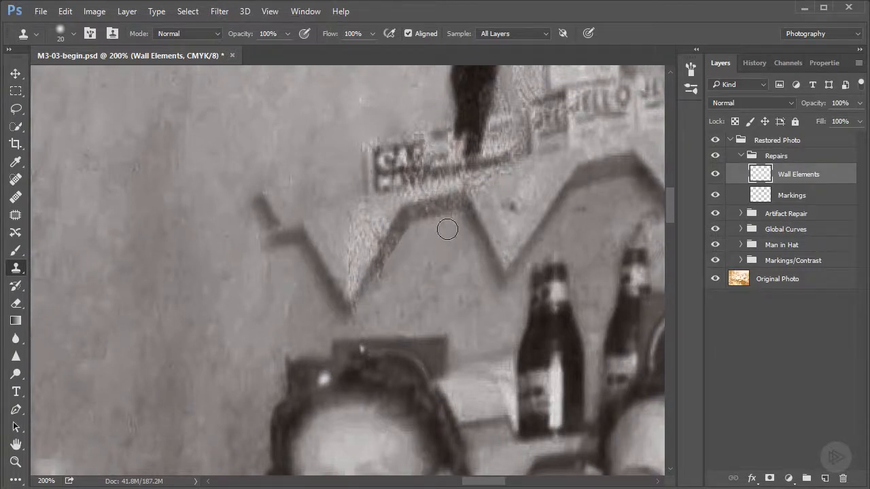
# Toggle the Wall Elements layer's visibility to compare the wall with and without the cloned repairs.
pyautogui.hotkey('ctrl', '-')
pyautogui.hotkey('ctrl', '-')
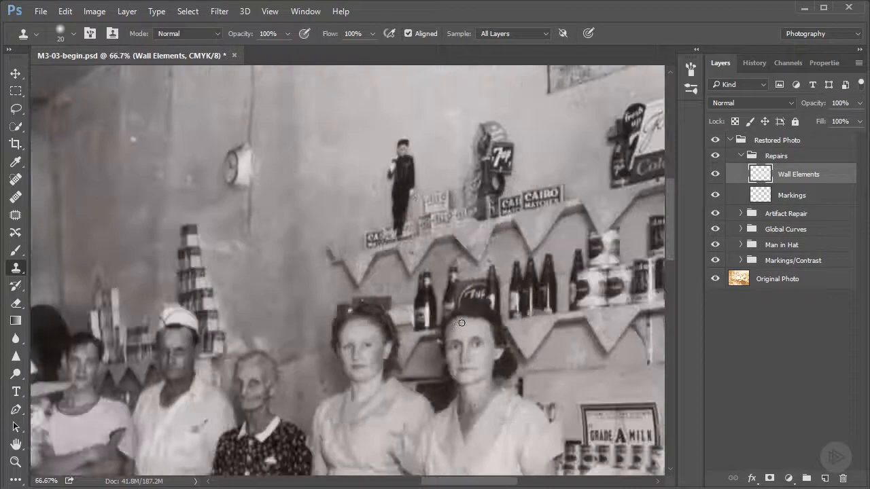
pyautogui.click(715, 177)
pyautogui.click(715, 178)
pyautogui.click(716, 177)
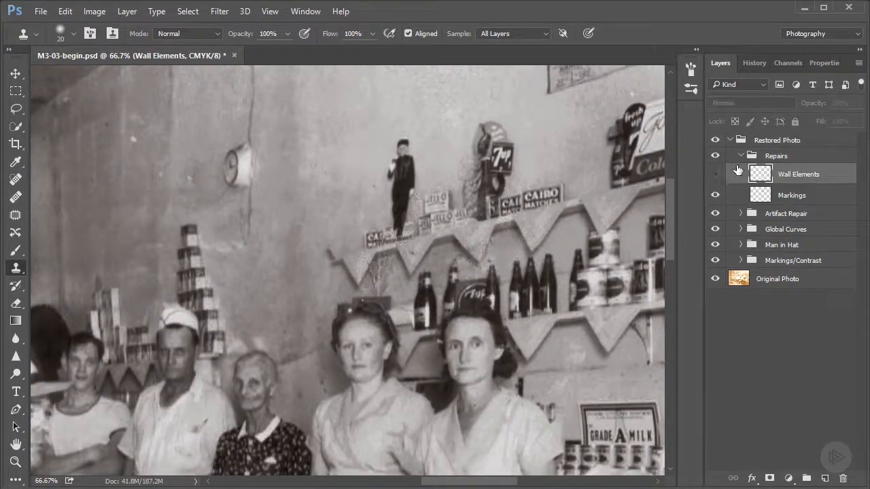
pyautogui.click(715, 177)
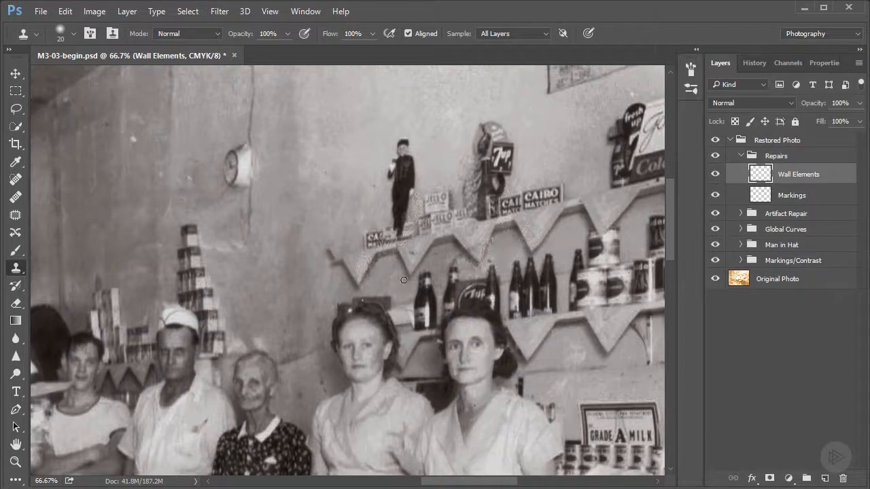
# Reduce the brush to 8 px and clone clean texture onto the speckled part of the first pennant.
pyautogui.hotkey('ctrl', '+')
pyautogui.hotkey('ctrl', '+')
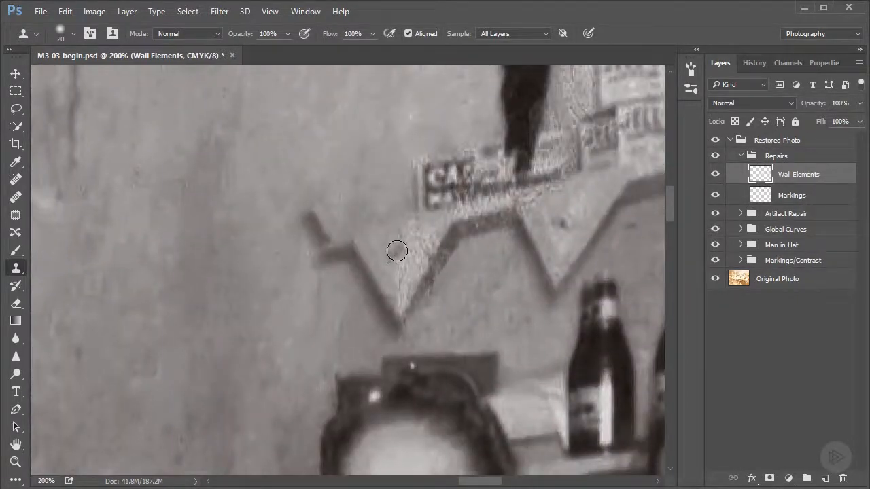
pyautogui.press('[')
pyautogui.press('[')
pyautogui.keyDown('alt'); pyautogui.click(384, 243); pyautogui.keyUp('alt')
pyautogui.moveTo(408, 244); pyautogui.dragTo(402, 241)
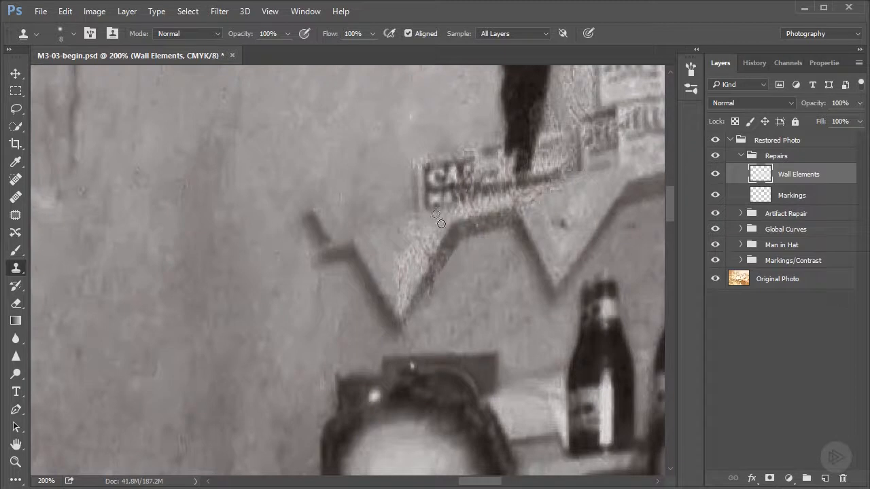
# Review the soft round brush preset and its Transfer options.
pyautogui.rightClick(372, 198)
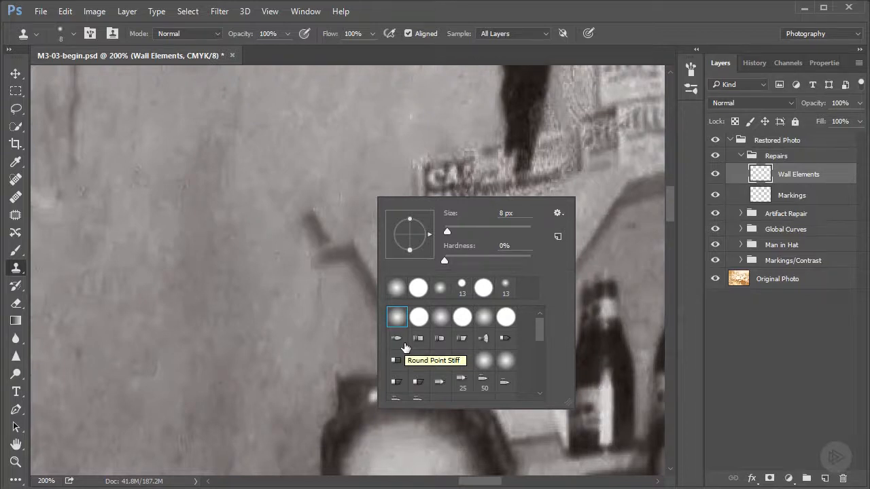
pyautogui.click(398, 319)
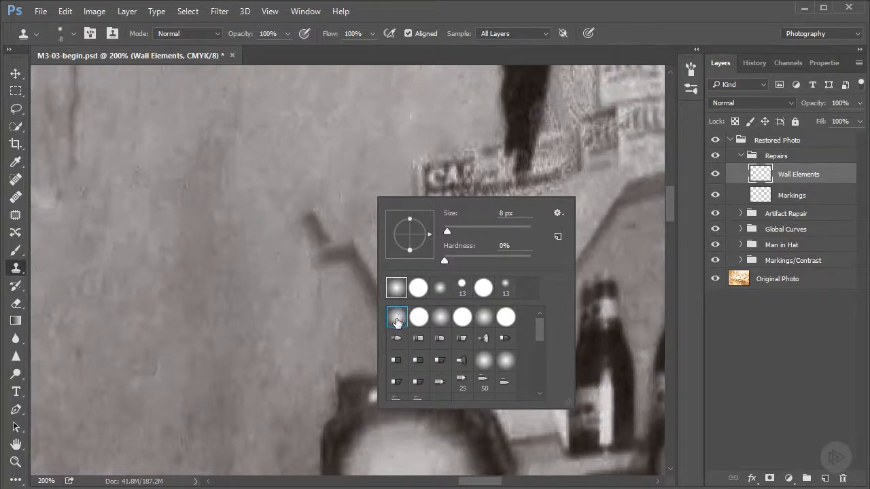
pyautogui.click(690, 69)
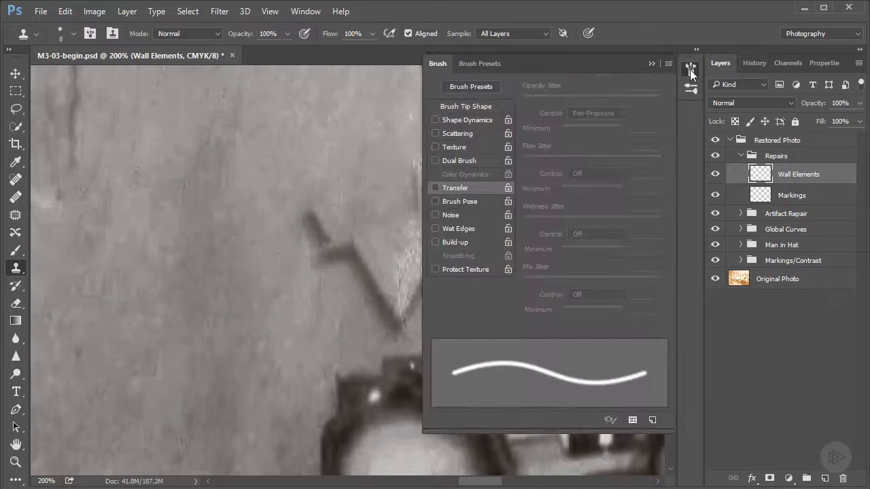
pyautogui.click(460, 190)
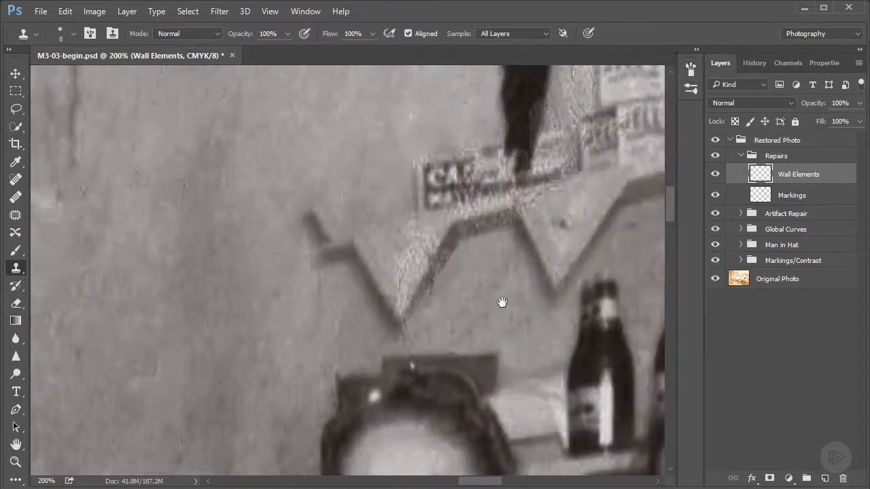
# Clone clean texture over the dark speck on the second pennant and the artifacts along its upper edge.
pyautogui.moveTo(503, 302); pyautogui.dragTo(330, 356)
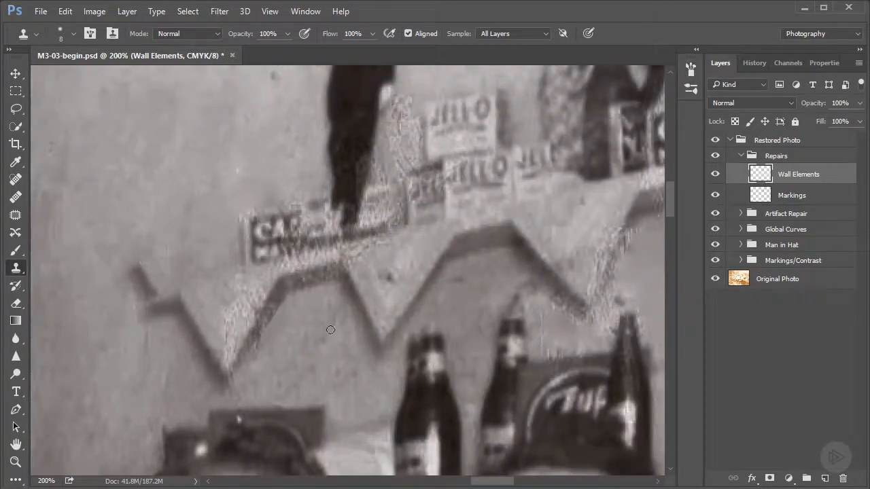
pyautogui.moveTo(332, 330); pyautogui.dragTo(468, 324)
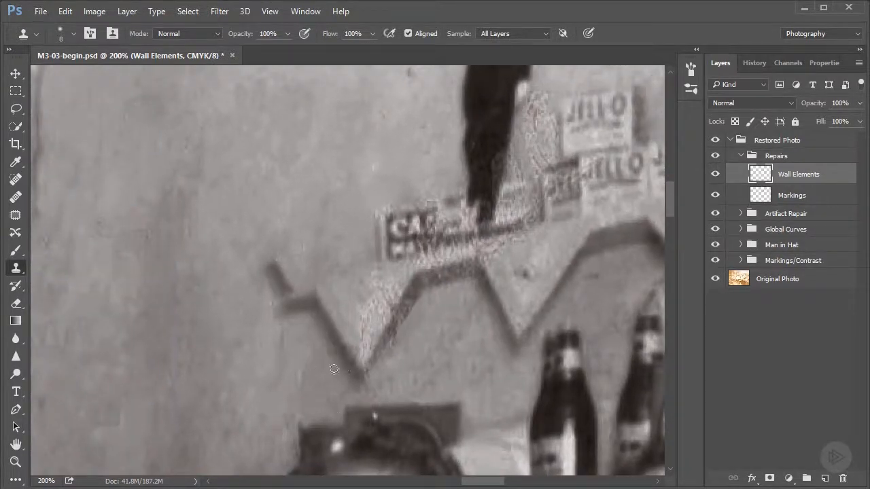
pyautogui.keyDown('alt'); pyautogui.click(548, 250); pyautogui.keyUp('alt')
pyautogui.keyDown('alt'); pyautogui.click(530, 270); pyautogui.keyUp('alt')
pyautogui.keyDown('alt'); pyautogui.click(549, 253); pyautogui.keyUp('alt')
pyautogui.moveTo(528, 274); pyautogui.dragTo(514, 273)
pyautogui.keyDown('alt'); pyautogui.click(549, 256); pyautogui.keyUp('alt')
pyautogui.keyDown('alt'); pyautogui.click(527, 273); pyautogui.keyUp('alt')
pyautogui.moveTo(500, 250)
pyautogui.mouseDown()
pyautogui.moveTo(494, 245)
pyautogui.moveTo(528, 250)
pyautogui.mouseUp()
pyautogui.keyDown('alt'); pyautogui.click(528, 262); pyautogui.keyUp('alt')
pyautogui.keyDown('alt'); pyautogui.click(517, 271); pyautogui.keyUp('alt')
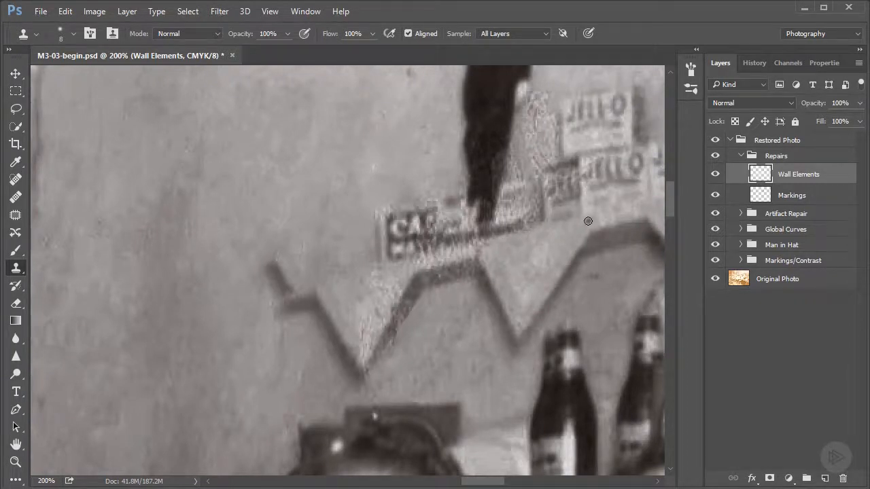
# Clone the clean shelf edge over the artifacts directly beneath the leftmost matches box.
pyautogui.keyDown('alt'); pyautogui.click(540, 240); pyautogui.keyUp('alt')
pyautogui.moveTo(457, 253); pyautogui.dragTo(478, 252)
pyautogui.keyDown('alt'); pyautogui.click(509, 257); pyautogui.keyUp('alt')
pyautogui.moveTo(449, 362); pyautogui.dragTo(581, 302)
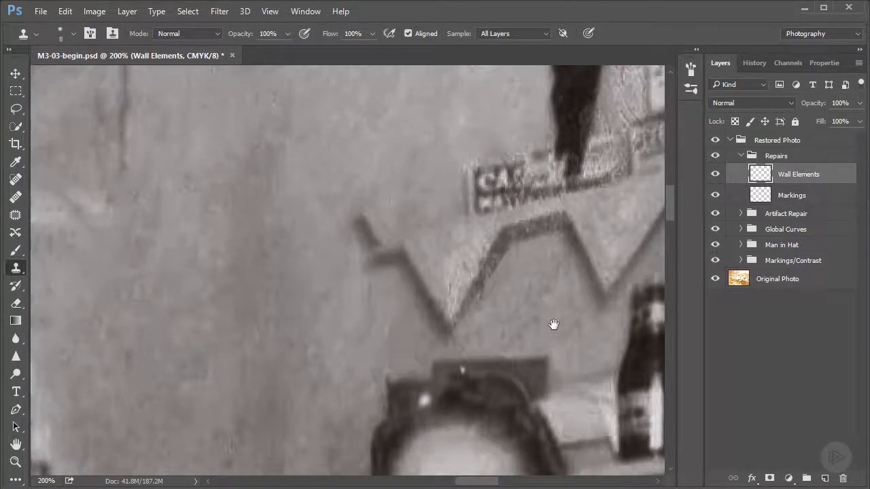
# Clone clean pennant texture across the speckled interior of the first pennant.
pyautogui.moveTo(553, 324); pyautogui.dragTo(407, 382)
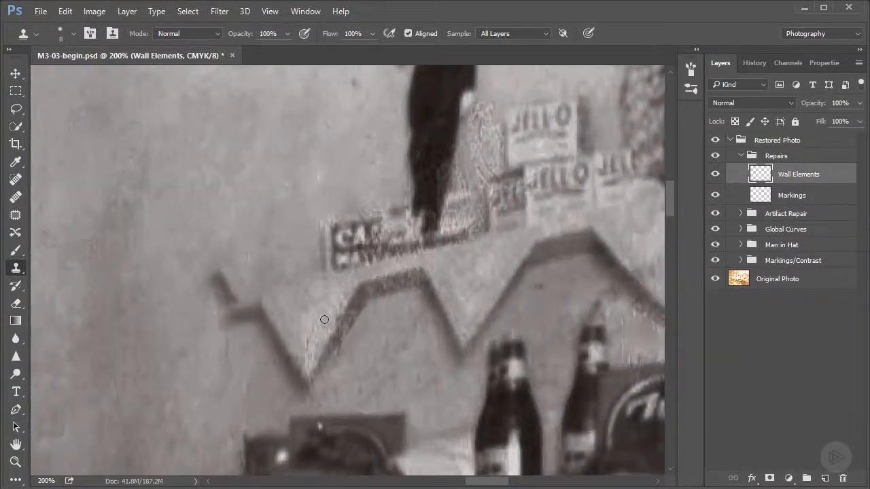
pyautogui.moveTo(321, 321)
pyautogui.mouseDown()
pyautogui.moveTo(333, 309)
pyautogui.moveTo(313, 334)
pyautogui.moveTo(339, 314)
pyautogui.mouseUp()
pyautogui.keyDown('alt'); pyautogui.click(489, 273); pyautogui.keyUp('alt')
pyautogui.keyDown('alt'); pyautogui.click(478, 272); pyautogui.keyUp('alt')
pyautogui.keyDown('alt'); pyautogui.click(480, 289); pyautogui.keyUp('alt')
pyautogui.moveTo(366, 322); pyautogui.dragTo(489, 325)
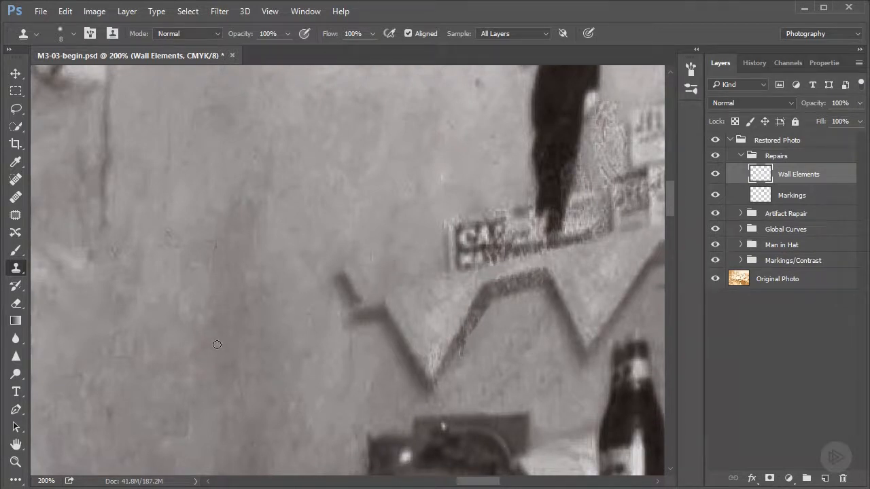
# Turn off aligned sampling for the Clone Stamp and sample a clean area of the wall.
pyautogui.keyDown('alt'); pyautogui.click(233, 187); pyautogui.keyUp('alt')
pyautogui.click(408, 34)
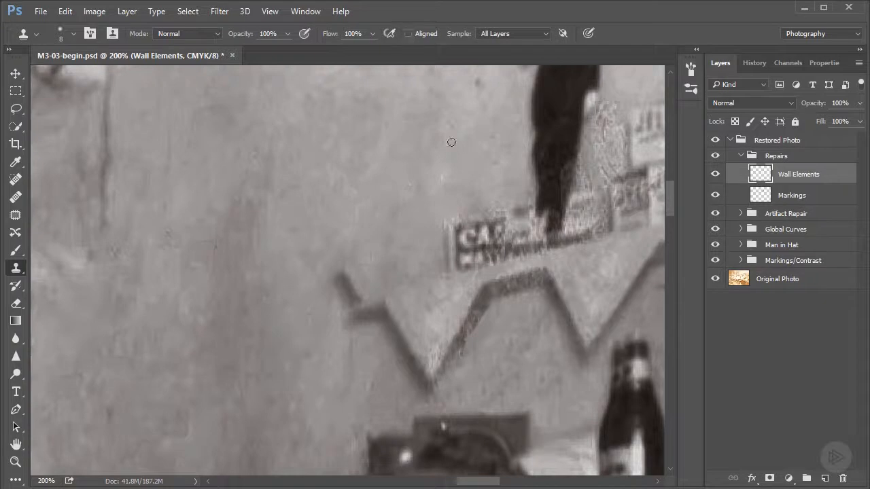
pyautogui.keyDown('alt'); pyautogui.click(149, 320); pyautogui.keyUp('alt')
# Repair the first pennant's lower tip and rebuild the dark shadow along its slanted edge with cloned texture.
pyautogui.moveTo(507, 278); pyautogui.dragTo(423, 342)
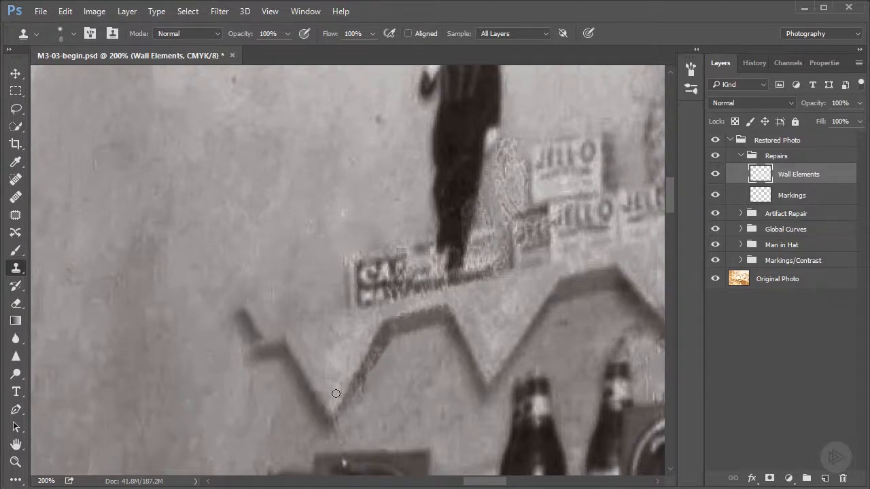
pyautogui.keyDown('alt'); pyautogui.click(346, 357); pyautogui.keyUp('alt')
pyautogui.moveTo(332, 403); pyautogui.dragTo(335, 411)
pyautogui.keyDown('alt'); pyautogui.click(384, 333); pyautogui.keyUp('alt')
pyautogui.moveTo(371, 361)
pyautogui.mouseDown()
pyautogui.moveTo(353, 390)
pyautogui.moveTo(364, 392)
pyautogui.mouseUp()
pyautogui.keyDown('alt'); pyautogui.click(400, 406); pyautogui.keyUp('alt')
# Clone clean wall over the artifacts between the standing dark figure and the upper Jell-O box.
pyautogui.moveTo(548, 314); pyautogui.dragTo(326, 382)
pyautogui.keyDown('alt'); pyautogui.click(305, 177); pyautogui.keyUp('alt')
pyautogui.moveTo(292, 207)
pyautogui.mouseDown()
pyautogui.moveTo(297, 228)
pyautogui.moveTo(282, 221)
pyautogui.moveTo(284, 209)
pyautogui.moveTo(275, 231)
pyautogui.moveTo(284, 235)
pyautogui.moveTo(296, 209)
pyautogui.moveTo(297, 237)
pyautogui.moveTo(285, 239)
pyautogui.moveTo(291, 217)
pyautogui.moveTo(282, 248)
pyautogui.mouseUp()
pyautogui.keyDown('alt'); pyautogui.click(301, 191); pyautogui.keyUp('alt')
pyautogui.click(287, 205)
pyautogui.keyDown('alt'); pyautogui.click(321, 184); pyautogui.keyUp('alt')
pyautogui.keyDown('alt'); pyautogui.click(309, 178); pyautogui.keyUp('alt')
# Clone clean wall over the artifacts beneath the third shelf arch, just above the bottles.
pyautogui.moveTo(556, 392); pyautogui.dragTo(472, 288)
pyautogui.moveTo(591, 312); pyautogui.dragTo(535, 271)
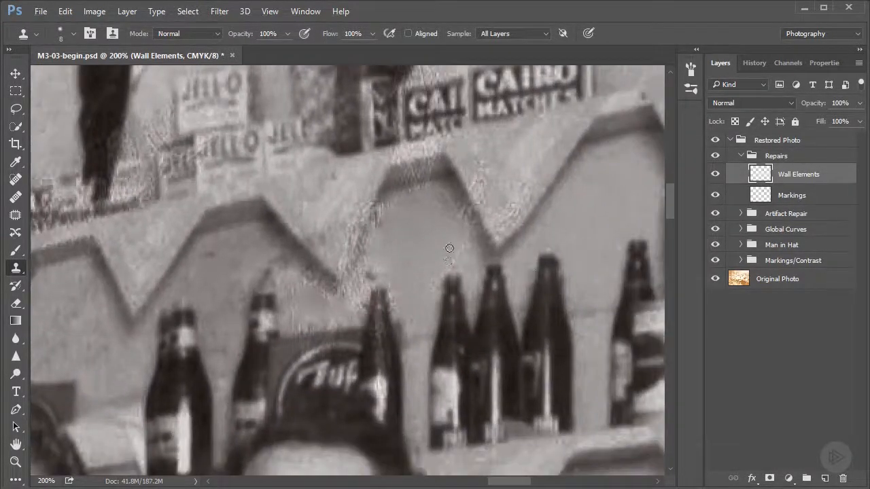
pyautogui.moveTo(436, 268)
pyautogui.mouseDown()
pyautogui.moveTo(424, 276)
pyautogui.moveTo(431, 285)
pyautogui.mouseUp()
pyautogui.moveTo(496, 247); pyautogui.dragTo(486, 308)
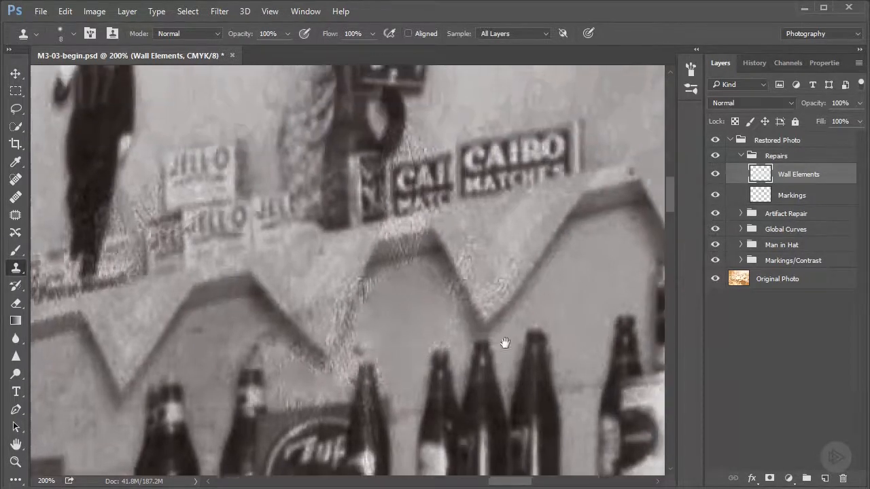
# Examine the repaired shelf area and the stack of cans behind the man in the white cap.
pyautogui.hotkey('ctrl', '-')
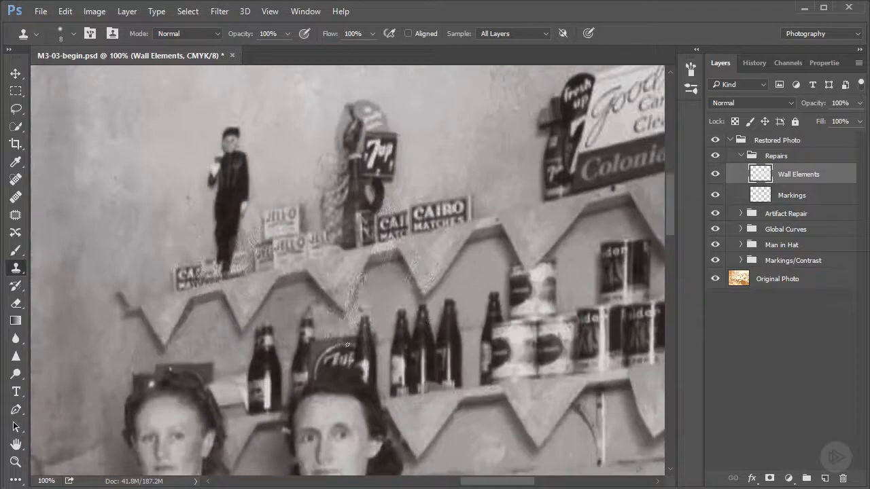
pyautogui.moveTo(337, 343); pyautogui.dragTo(408, 346)
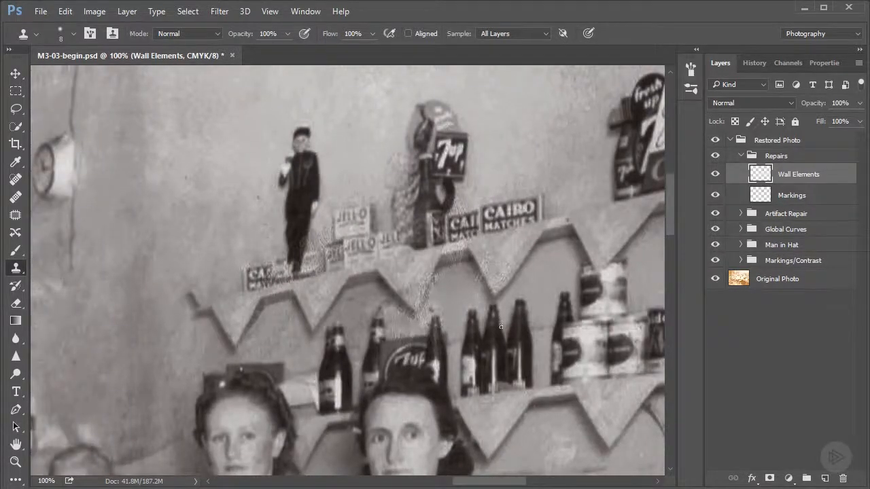
pyautogui.moveTo(486, 347); pyautogui.dragTo(605, 350)
pyautogui.moveTo(271, 422); pyautogui.dragTo(578, 285)
pyautogui.hotkey('ctrl', '+')
pyautogui.moveTo(515, 263); pyautogui.dragTo(468, 296)
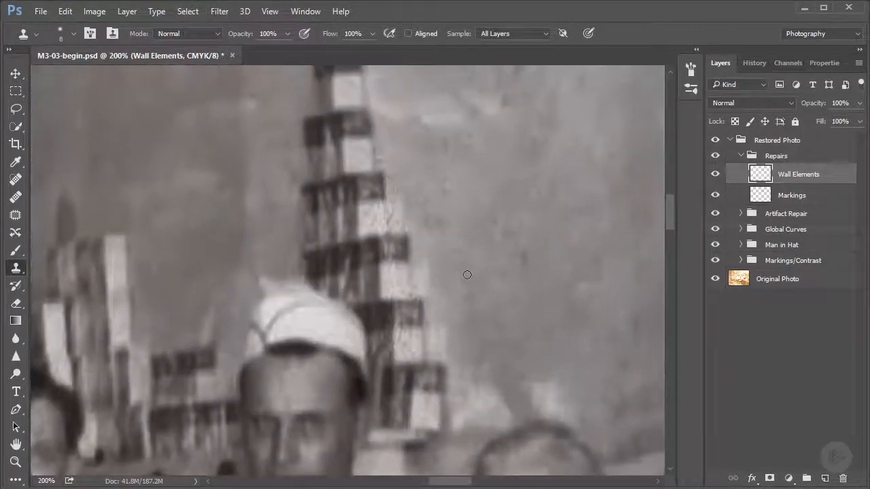
# Clone clean texture over the artifacts on the white label of the second-lowest can in the stack behind the white-capped man.
pyautogui.moveTo(421, 188); pyautogui.dragTo(435, 286)
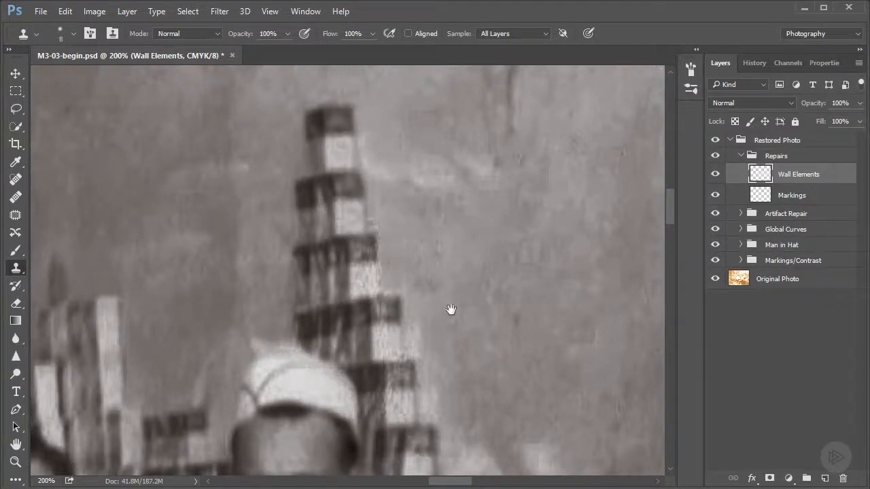
pyautogui.moveTo(439, 291); pyautogui.dragTo(398, 202)
pyautogui.moveTo(359, 239)
pyautogui.mouseDown()
pyautogui.moveTo(351, 229)
pyautogui.moveTo(351, 249)
pyautogui.moveTo(363, 219)
pyautogui.mouseUp()
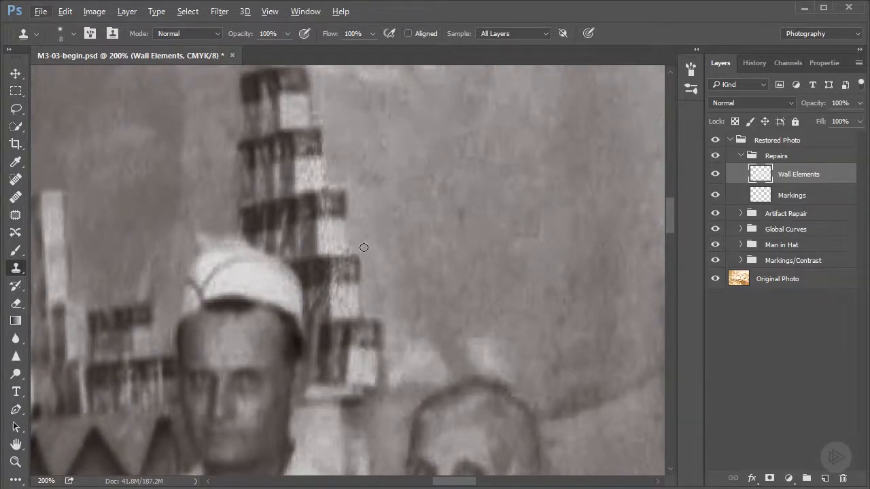
pyautogui.moveTo(421, 291); pyautogui.dragTo(438, 297)
pyautogui.keyDown('alt'); pyautogui.click(373, 371); pyautogui.keyUp('alt')
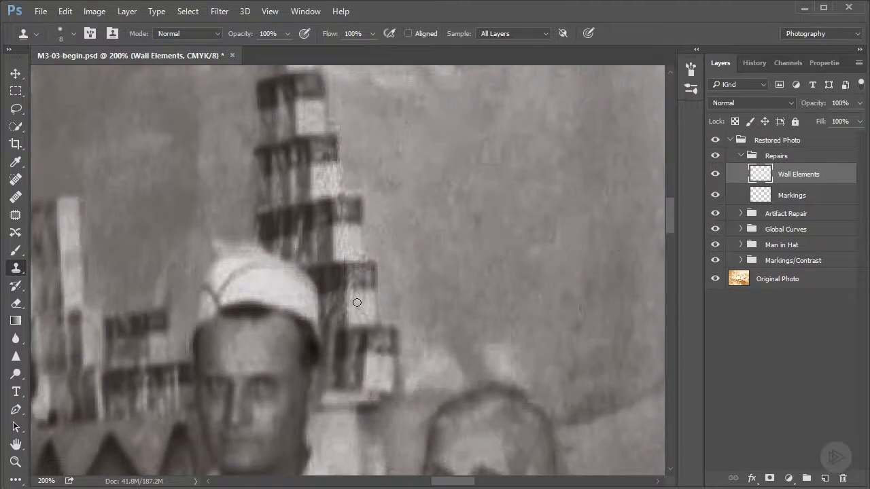
pyautogui.moveTo(358, 305); pyautogui.dragTo(367, 324)
pyautogui.keyDown('alt'); pyautogui.click(363, 311); pyautogui.keyUp('alt')
pyautogui.moveTo(352, 291); pyautogui.dragTo(353, 298)
# Clone away the artifacts on the white label of the next can up in the stack.
pyautogui.keyDown('alt'); pyautogui.click(356, 239); pyautogui.keyUp('alt')
pyautogui.moveTo(349, 235)
pyautogui.mouseDown()
pyautogui.moveTo(342, 231)
pyautogui.moveTo(345, 250)
pyautogui.mouseUp()
pyautogui.keyDown('alt'); pyautogui.click(355, 247); pyautogui.keyUp('alt')
pyautogui.keyDown('alt'); pyautogui.click(359, 305); pyautogui.keyUp('alt')
pyautogui.moveTo(425, 184); pyautogui.dragTo(450, 223)
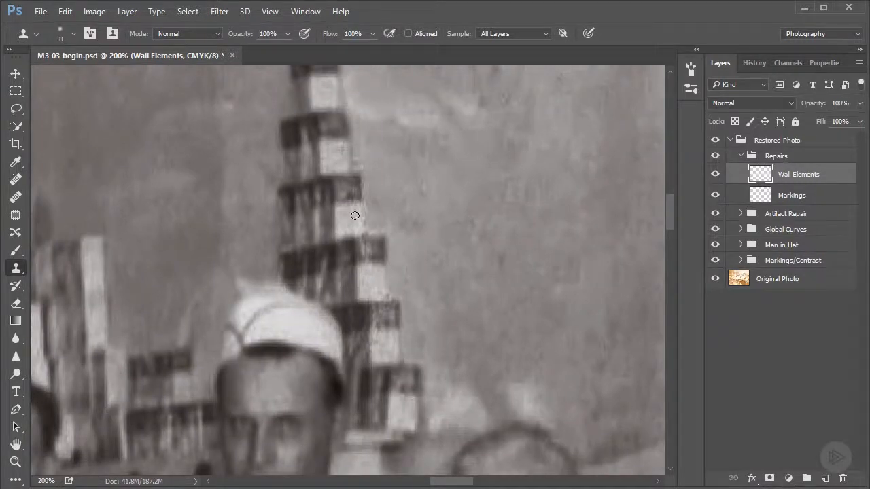
# Examine the shirt, arms and apron of the standing man in the back room and the pale surface beside him.
pyautogui.hotkey('ctrl', '-')
pyautogui.hotkey('ctrl', '-')
pyautogui.hscroll(-10, 430, 372)
pyautogui.moveTo(576, 237); pyautogui.dragTo(498, 310)
pyautogui.hotkey('ctrl', '+')
pyautogui.moveTo(493, 373); pyautogui.dragTo(461, 294)
pyautogui.hotkey('ctrl', '+')
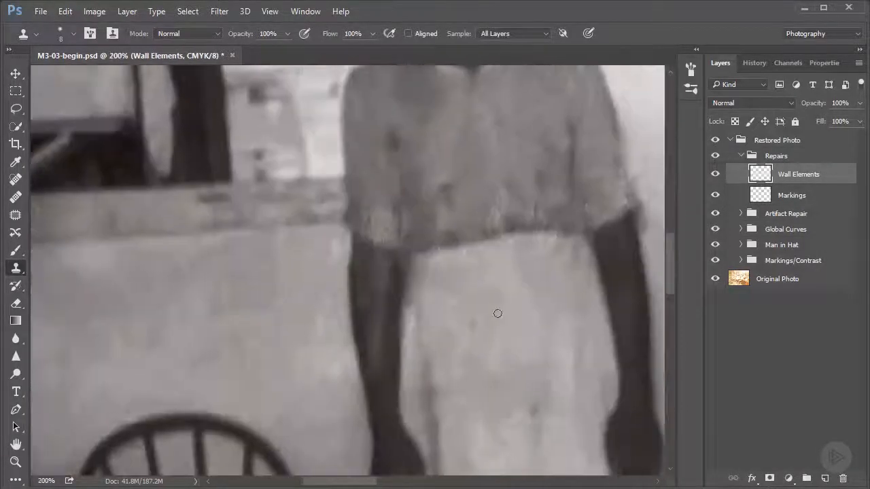
pyautogui.moveTo(564, 291); pyautogui.dragTo(390, 351)
pyautogui.moveTo(390, 408); pyautogui.dragTo(471, 285)
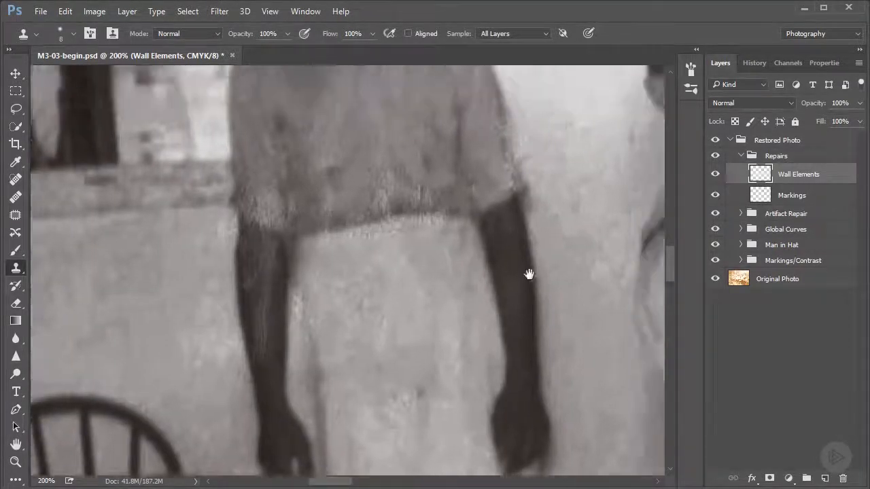
pyautogui.moveTo(528, 272); pyautogui.dragTo(433, 375)
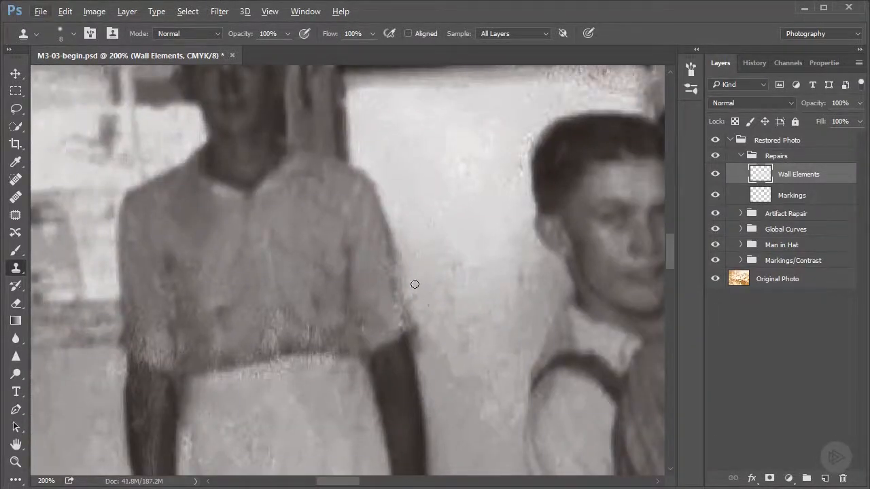
pyautogui.moveTo(459, 242); pyautogui.dragTo(424, 340)
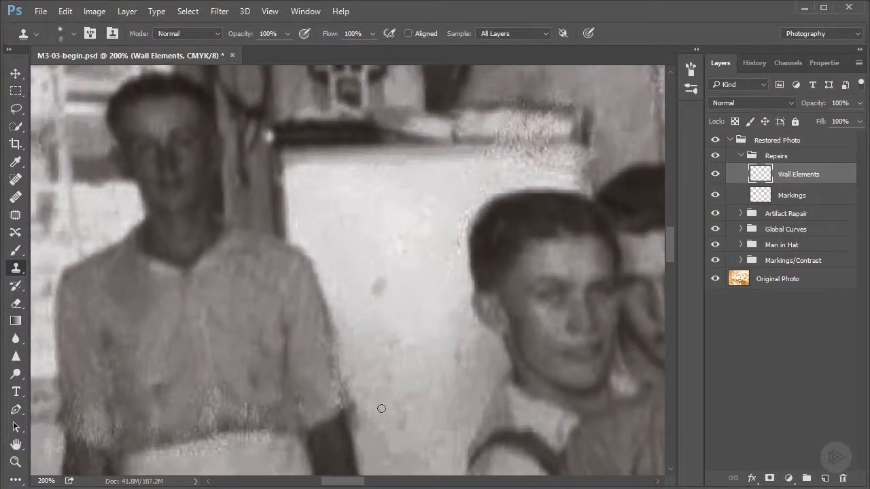
# Clone clean texture over the dark spots on the pale surface between the apron man and the young man beside him.
pyautogui.moveTo(410, 412); pyautogui.dragTo(416, 387)
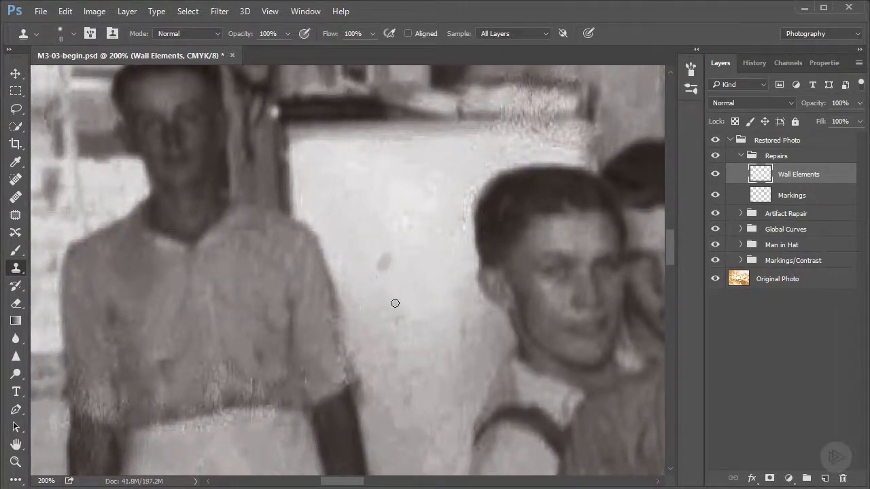
pyautogui.keyDown('alt'); pyautogui.click(387, 242); pyautogui.keyUp('alt')
pyautogui.moveTo(428, 365); pyautogui.dragTo(453, 307)
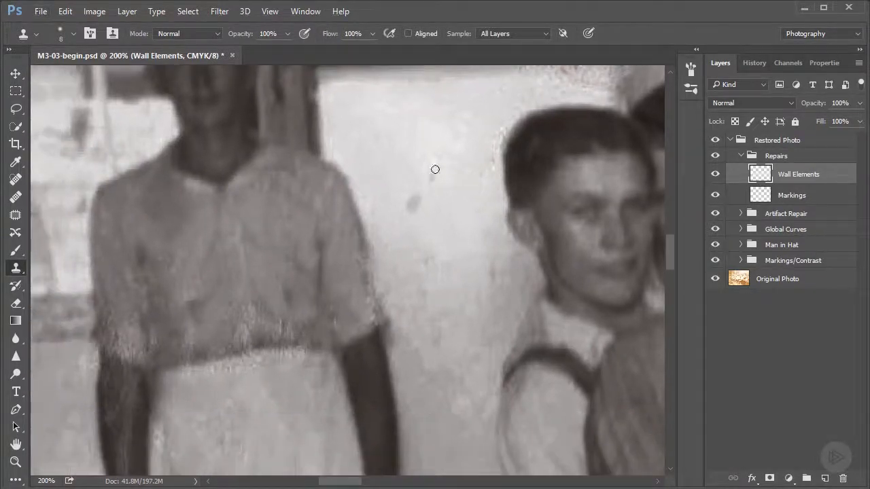
pyautogui.keyDown('alt'); pyautogui.click(414, 178); pyautogui.keyUp('alt')
pyautogui.click(416, 196)
pyautogui.keyDown('alt'); pyautogui.click(419, 186); pyautogui.keyUp('alt')
pyautogui.click(410, 206)
# Clone dark skin tone over the light streaks on the apron man's forearm nearest the chair.
pyautogui.moveTo(436, 342); pyautogui.dragTo(561, 242)
pyautogui.moveTo(320, 365); pyautogui.dragTo(422, 266)
pyautogui.moveTo(331, 268)
pyautogui.mouseDown()
pyautogui.moveTo(345, 261)
pyautogui.moveTo(356, 286)
pyautogui.mouseUp()
pyautogui.keyDown('alt'); pyautogui.click(367, 308); pyautogui.keyUp('alt')
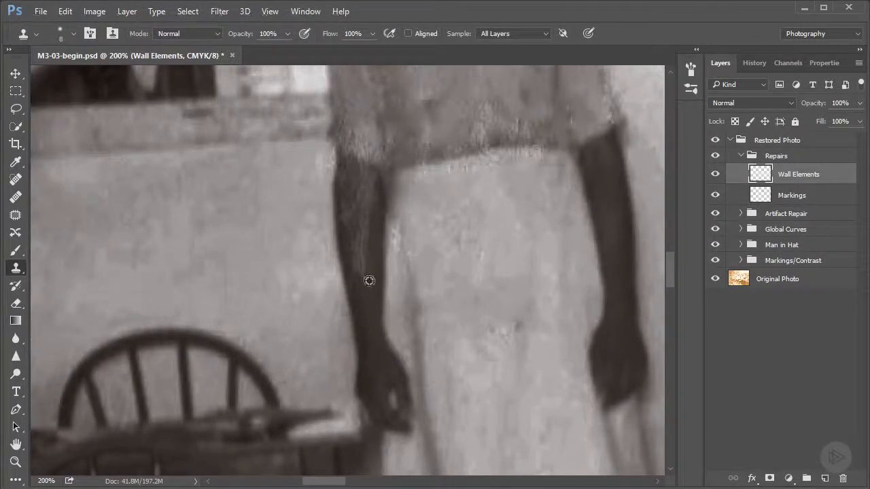
pyautogui.keyDown('alt'); pyautogui.click(364, 292); pyautogui.keyUp('alt')
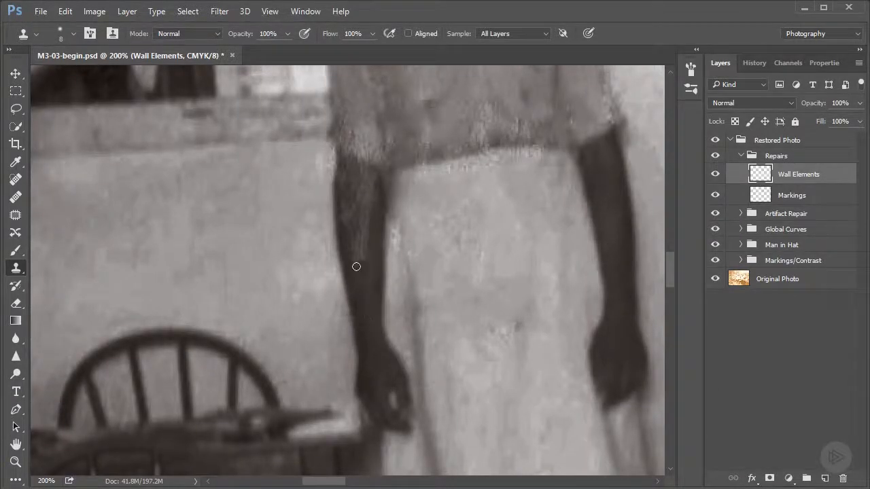
pyautogui.keyDown('alt'); pyautogui.click(367, 308); pyautogui.keyUp('alt')
pyautogui.keyDown('alt'); pyautogui.click(364, 301); pyautogui.keyUp('alt')
# Clone over the remaining streaks on the same forearm with an enlarged brush, then reduce the brush size to 15.
pyautogui.press(']')
pyautogui.press(']')
pyautogui.press(']')
pyautogui.keyDown('alt'); pyautogui.click(363, 276); pyautogui.keyUp('alt')
pyautogui.moveTo(359, 243); pyautogui.dragTo(363, 244)
pyautogui.press('[')
pyautogui.press('[')
# Lasso the area around the apron man's torso, arms and upper apron and separate its repairs onto a new layer.
pyautogui.hotkey('ctrl', '-')
pyautogui.hotkey('ctrl', '-')
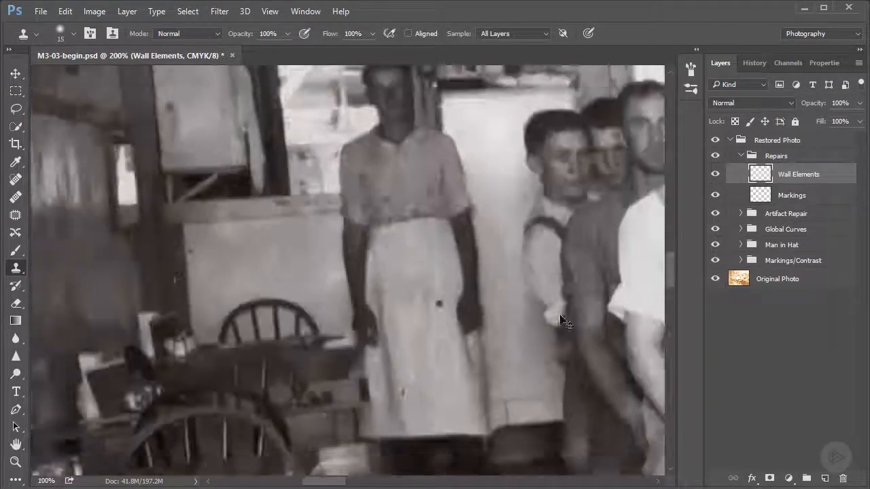
pyautogui.moveTo(487, 325); pyautogui.dragTo(378, 380)
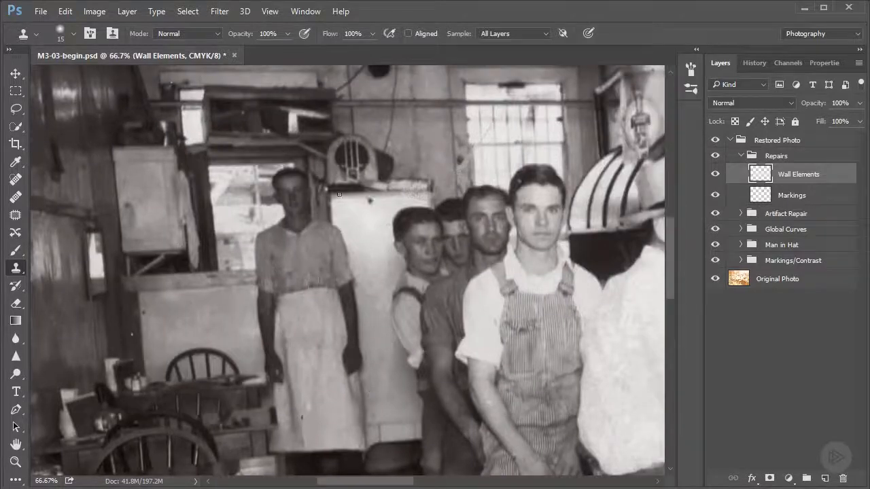
pyautogui.click(16, 113)
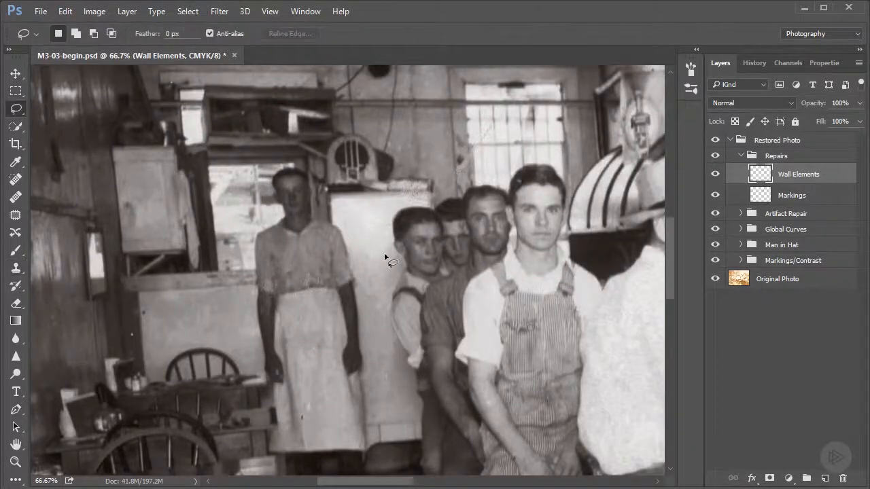
pyautogui.moveTo(390, 229)
pyautogui.mouseDown()
pyautogui.moveTo(361, 220)
pyautogui.moveTo(257, 247)
pyautogui.moveTo(226, 350)
pyautogui.moveTo(299, 408)
pyautogui.mouseUp()
pyautogui.moveTo(407, 275)
pyautogui.mouseDown()
pyautogui.moveTo(398, 245)
pyautogui.moveTo(402, 266)
pyautogui.mouseUp()
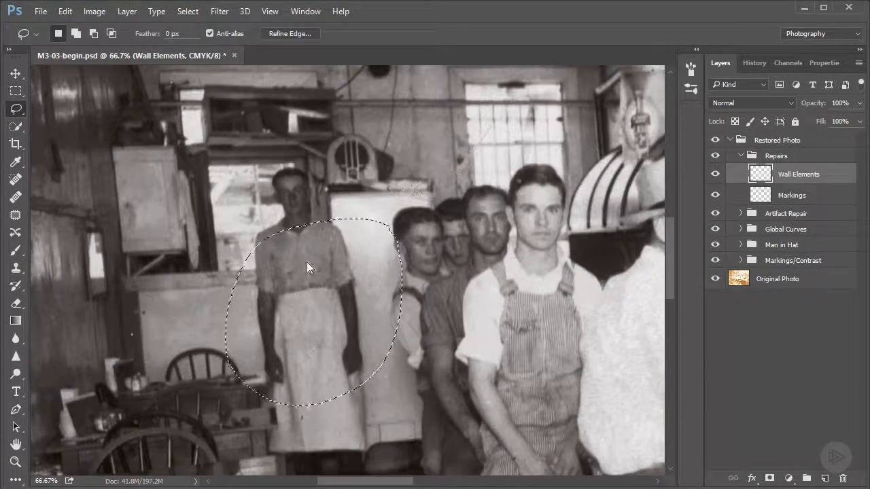
pyautogui.rightClick(322, 243)
pyautogui.click(375, 387)
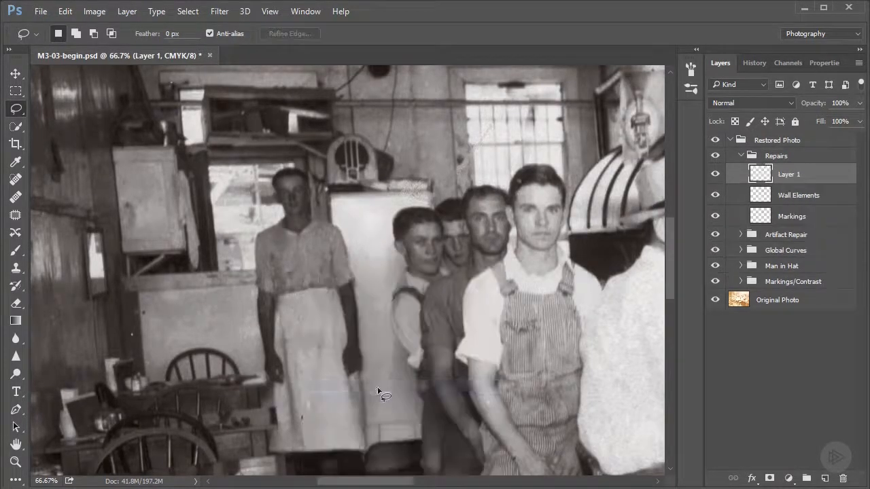
# Make the Wall Elements layer active and examine the repaired wall, shelves, cans and group of people.
pyautogui.moveTo(588, 318)
pyautogui.mouseDown()
pyautogui.moveTo(352, 358)
pyautogui.moveTo(497, 369)
pyautogui.mouseUp()
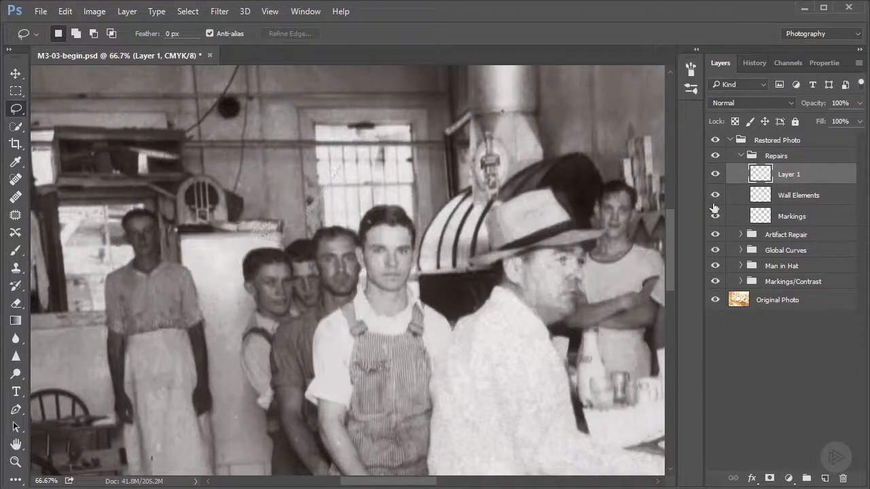
pyautogui.hotkey('ctrl', '-')
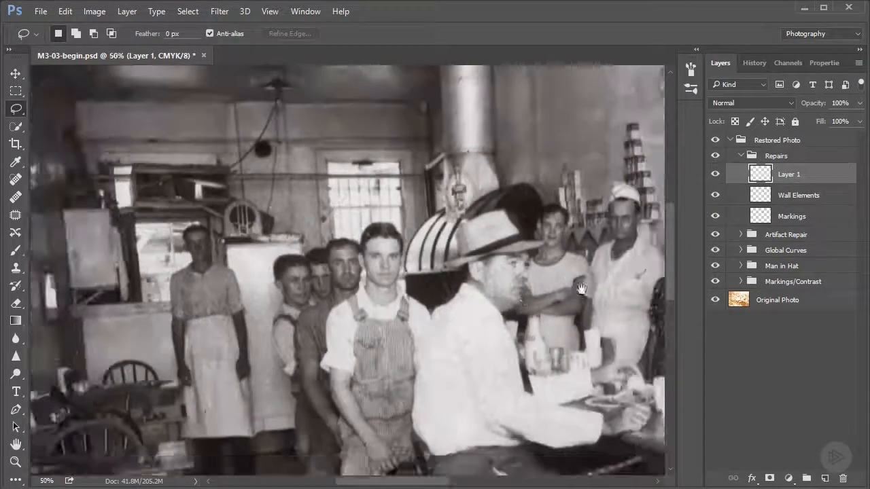
pyautogui.moveTo(599, 282); pyautogui.dragTo(266, 375)
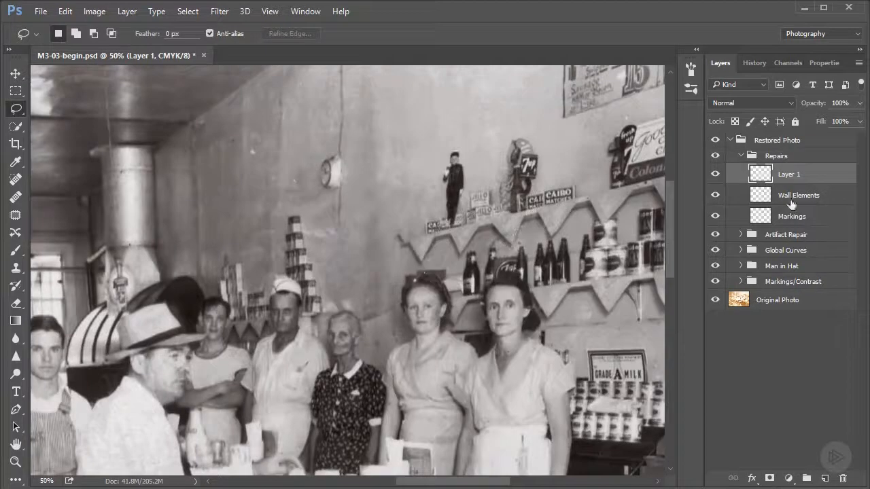
pyautogui.click(795, 197)
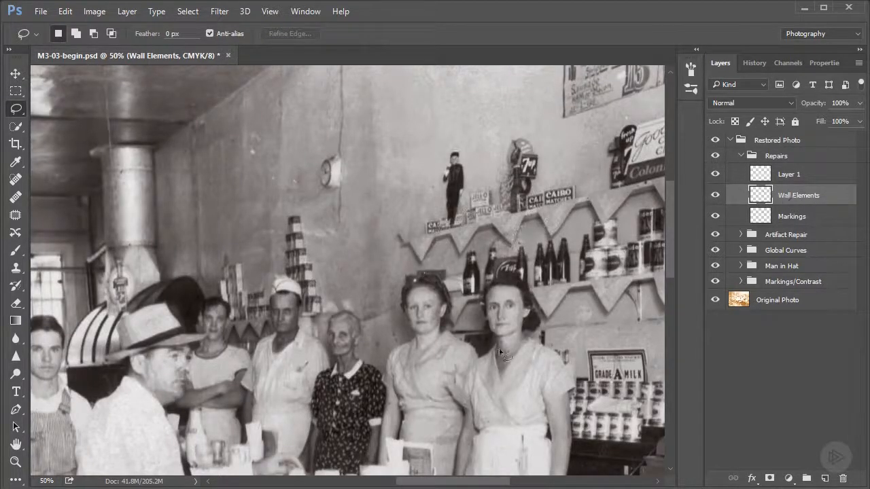
pyautogui.hotkey('ctrl', '-')
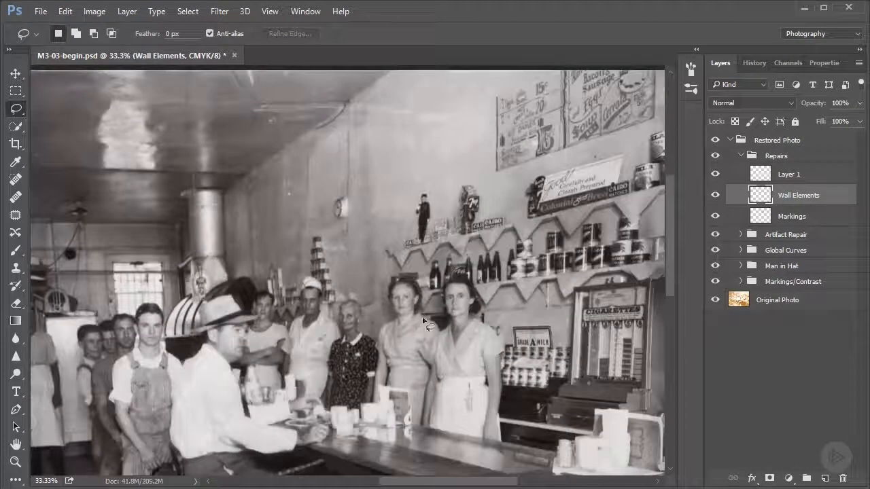
pyautogui.moveTo(424, 347); pyautogui.dragTo(565, 396)
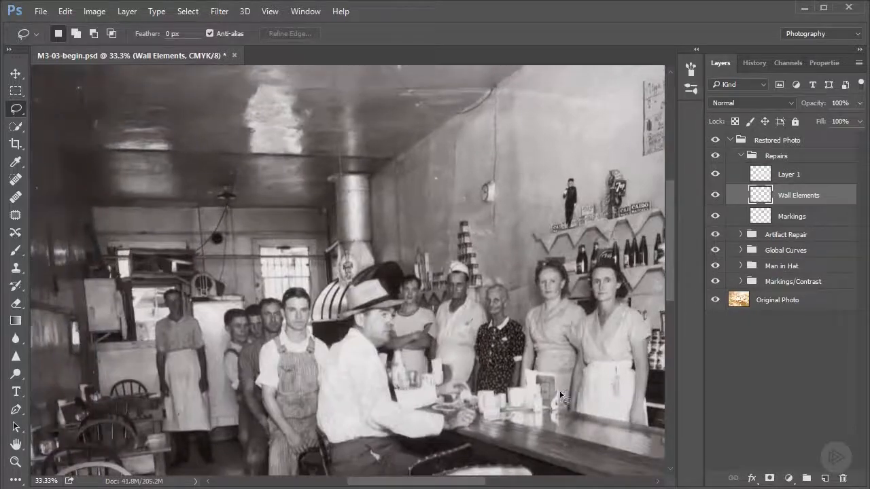
pyautogui.moveTo(430, 348); pyautogui.dragTo(508, 373)
# Make Layer 1 active and examine the floor, stools and counter, followed by the whole photo.
pyautogui.click(804, 178)
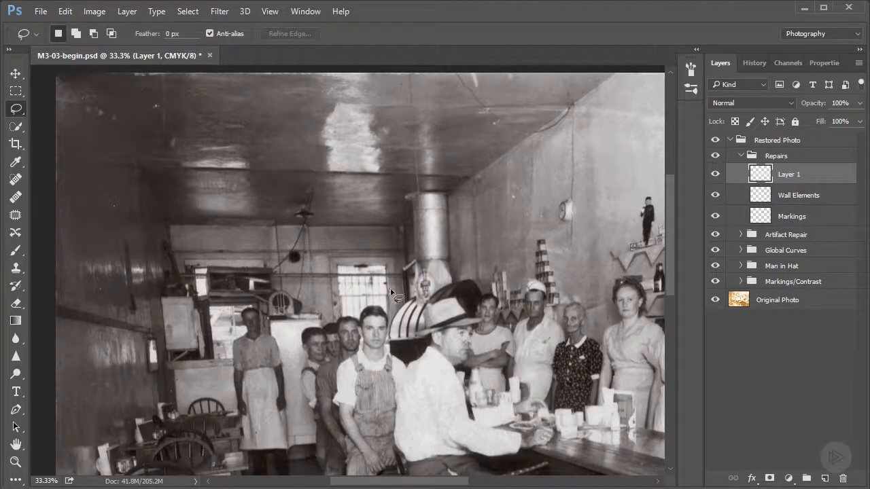
pyautogui.moveTo(419, 304); pyautogui.dragTo(326, 142)
pyautogui.moveTo(532, 261); pyautogui.dragTo(449, 188)
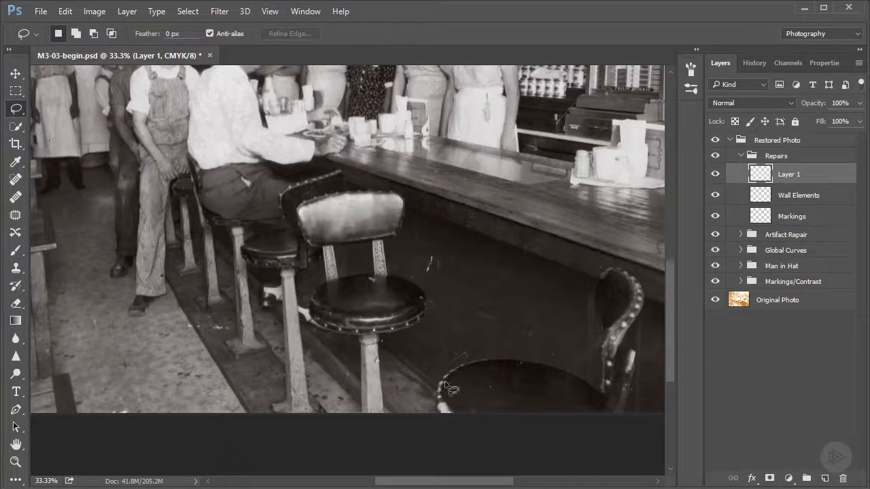
pyautogui.press('space')
pyautogui.moveTo(458, 283); pyautogui.dragTo(496, 368)
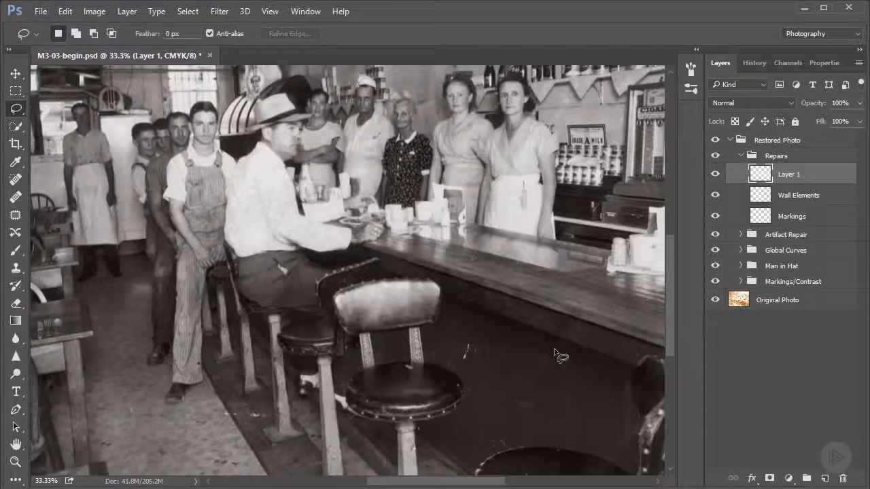
pyautogui.hotkey('ctrl', '-')
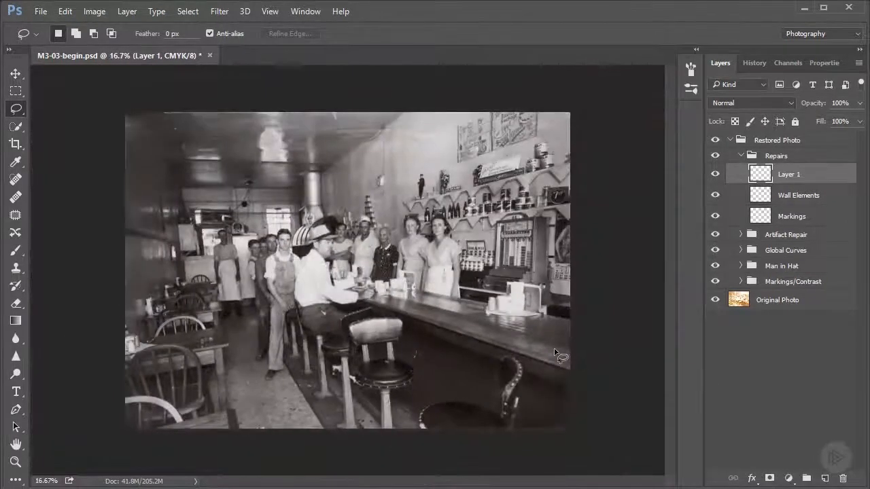